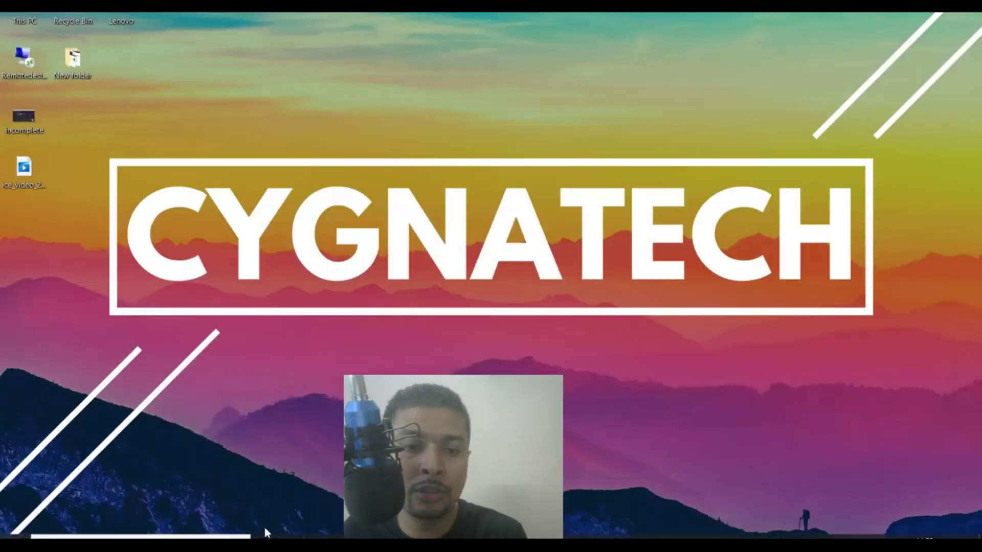
Open the taskbar search panel from the Windows desktop
click(220, 529)
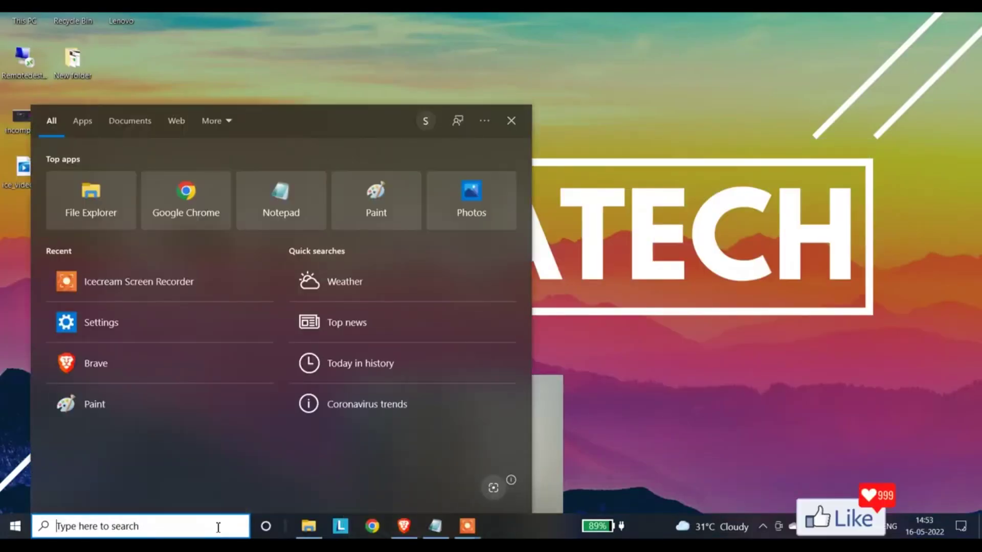
Launch Settings from the Recent list in Windows search
click(123, 321)
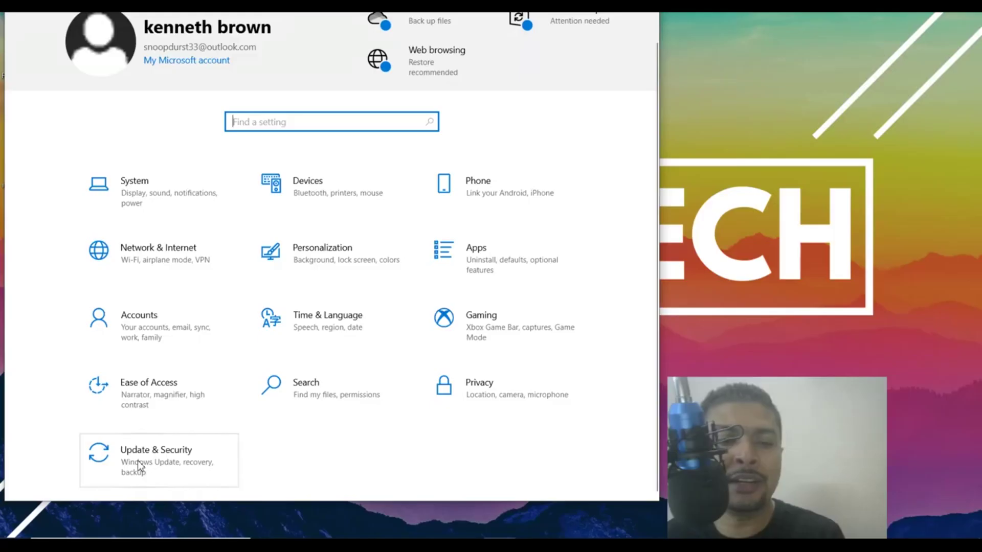
Go to Update & Security and open the Find my device page
click(139, 465)
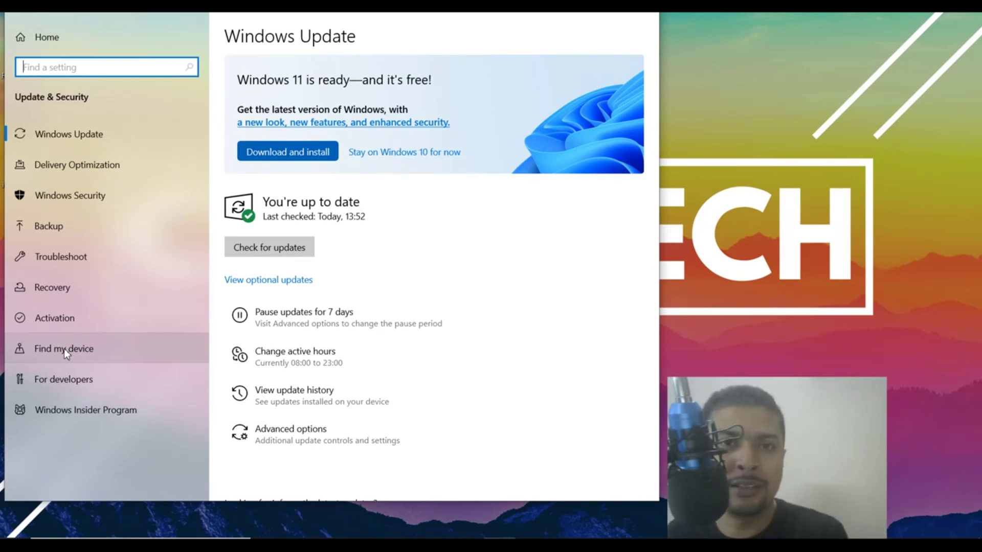
click(64, 349)
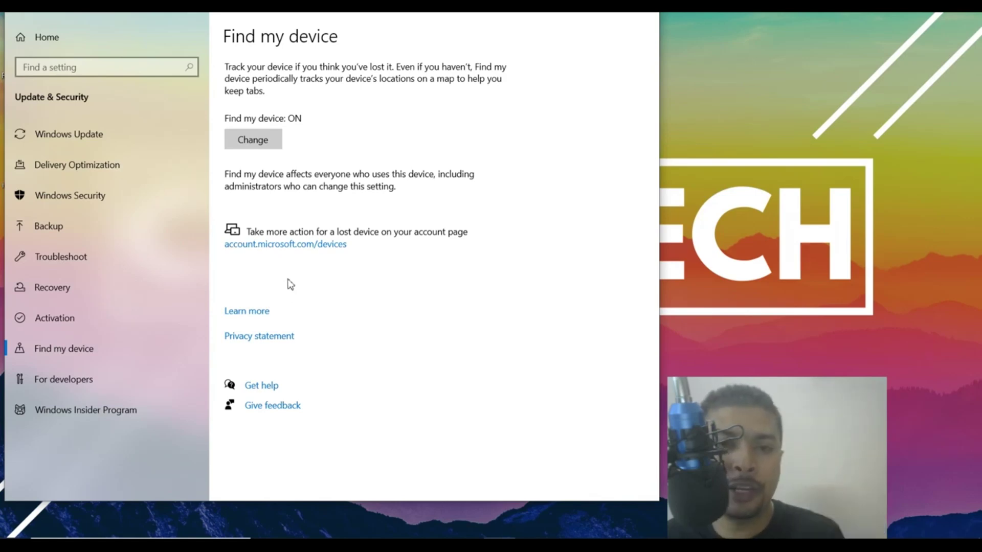
Open account.microsoft.com/devices and sign in with the Microsoft account email
click(278, 246)
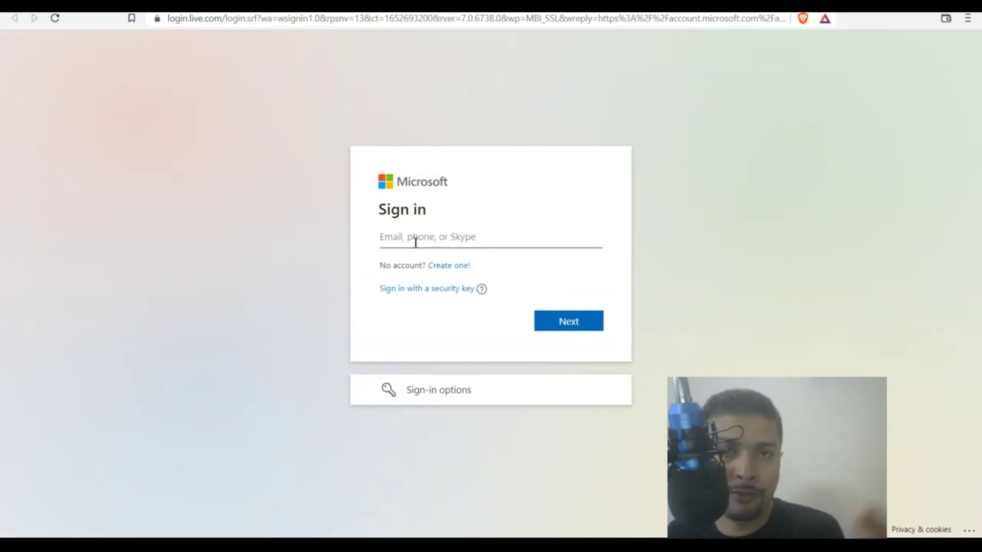
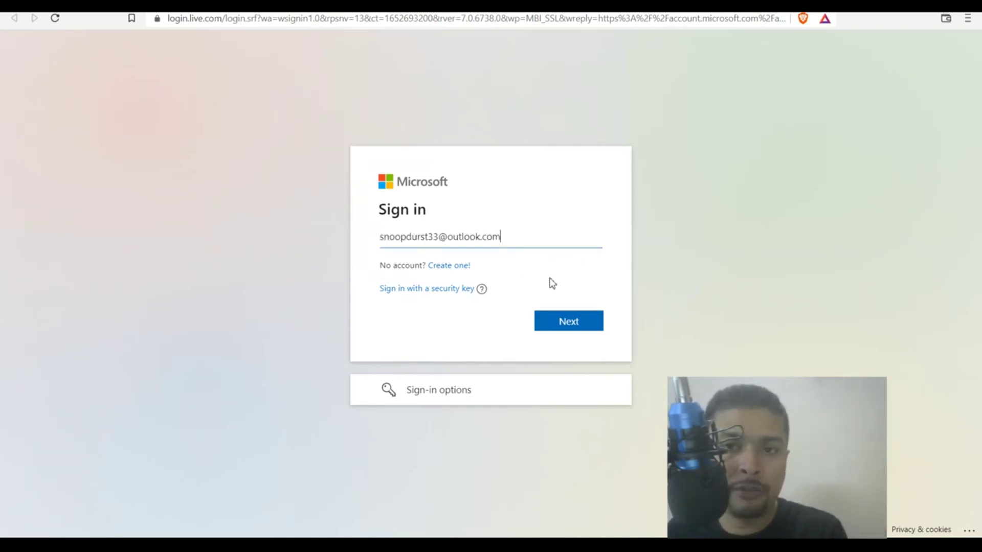
click(569, 320)
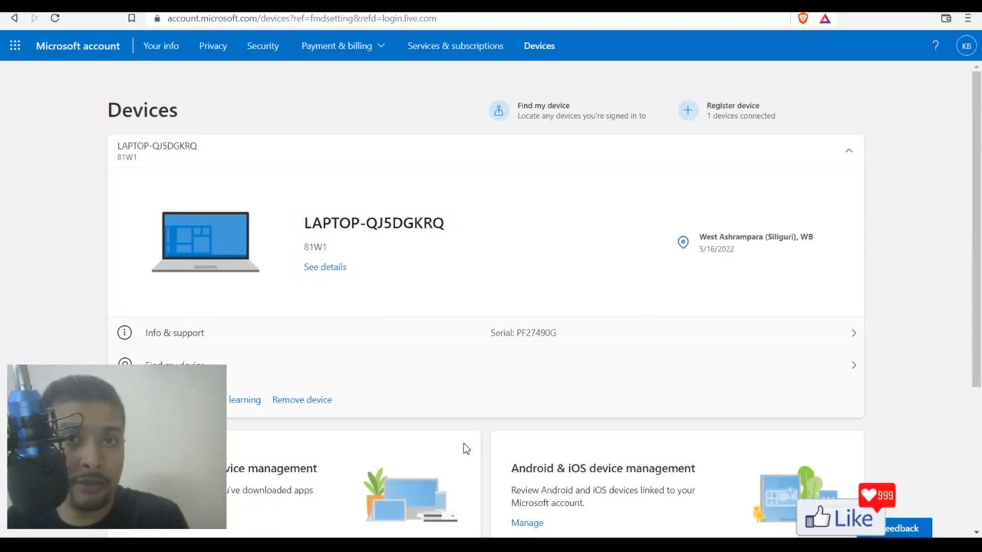
scroll(466, 432, down, 3)
scroll(458, 381, down, 2)
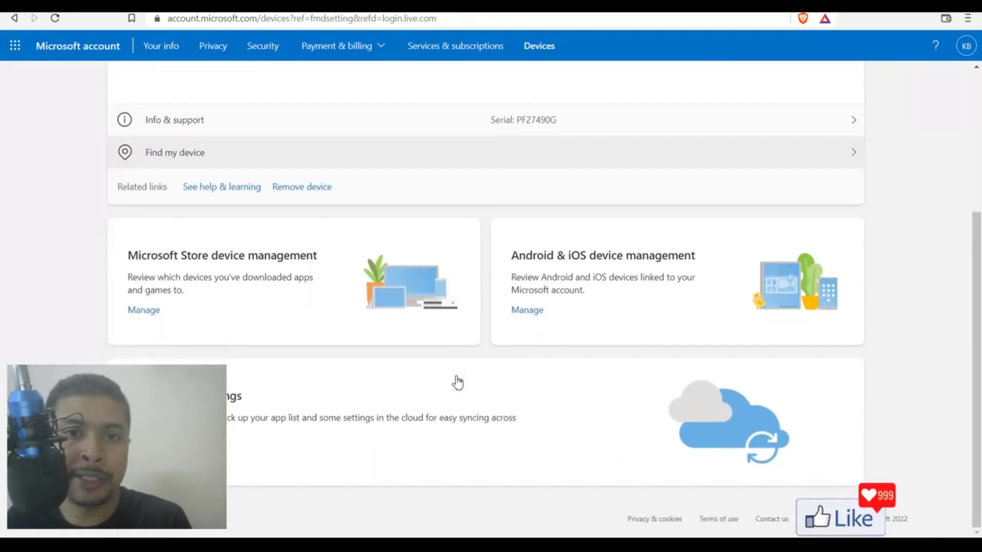
scroll(458, 381, up, 5)
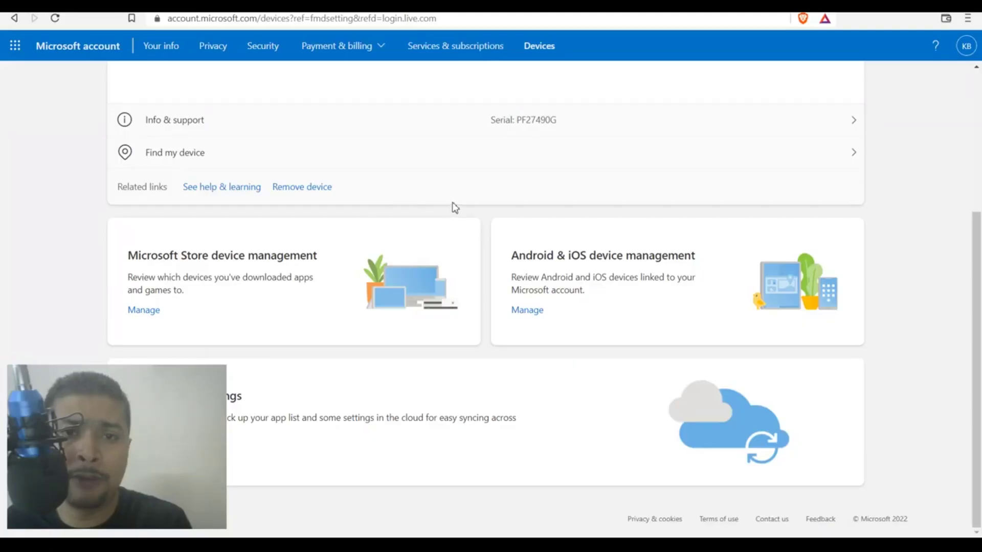
click(191, 156)
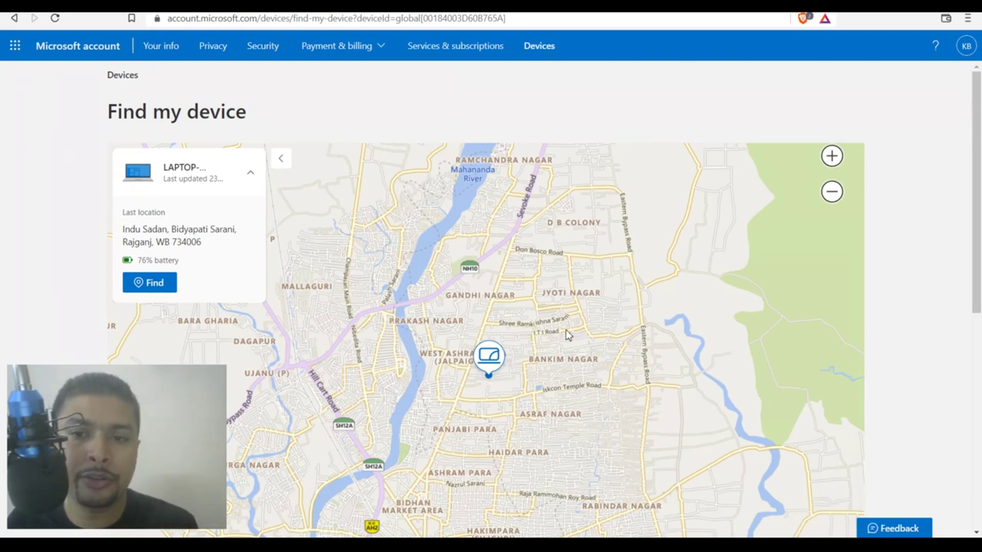
scroll(568, 335, down, 2)
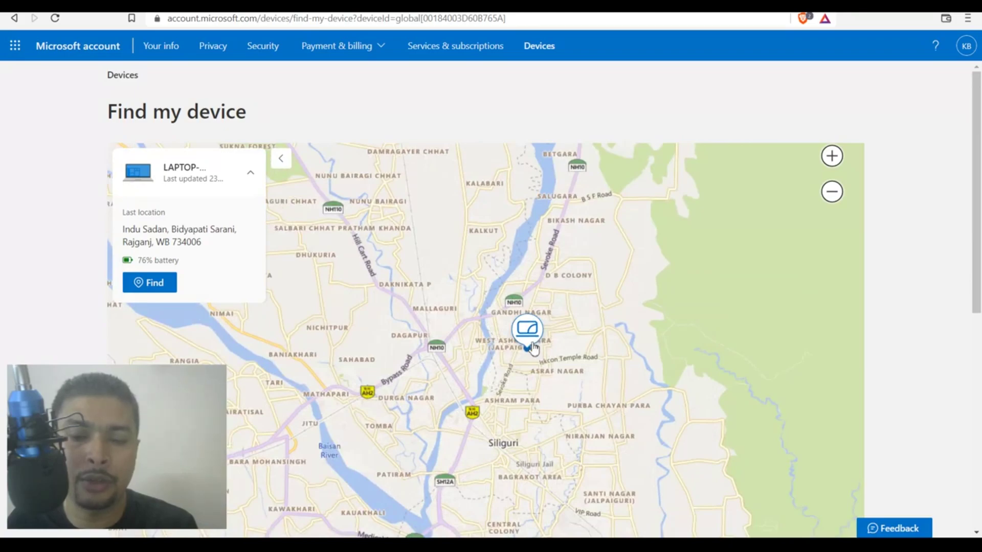
scroll(532, 347, up, 4)
scroll(505, 226, up, 4)
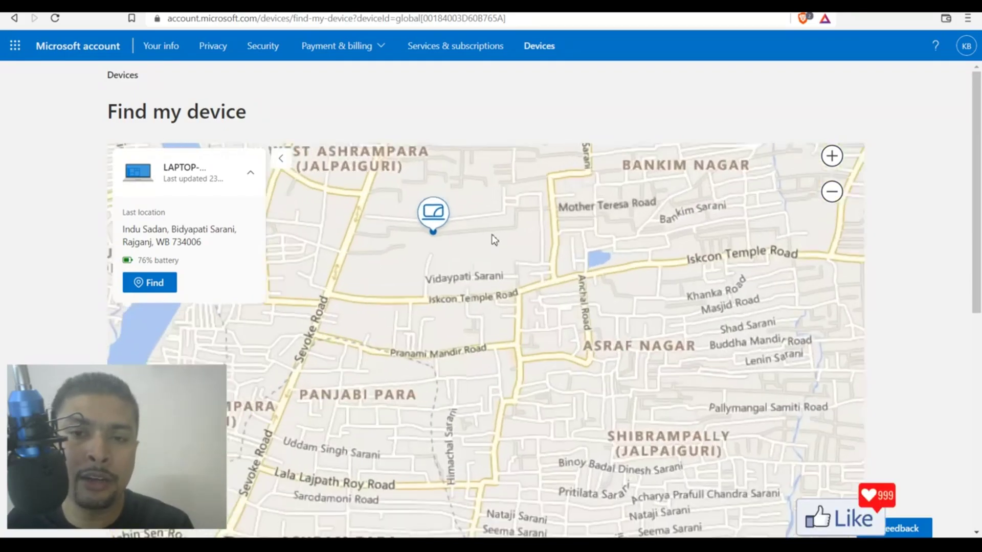
scroll(491, 240, down, 4)
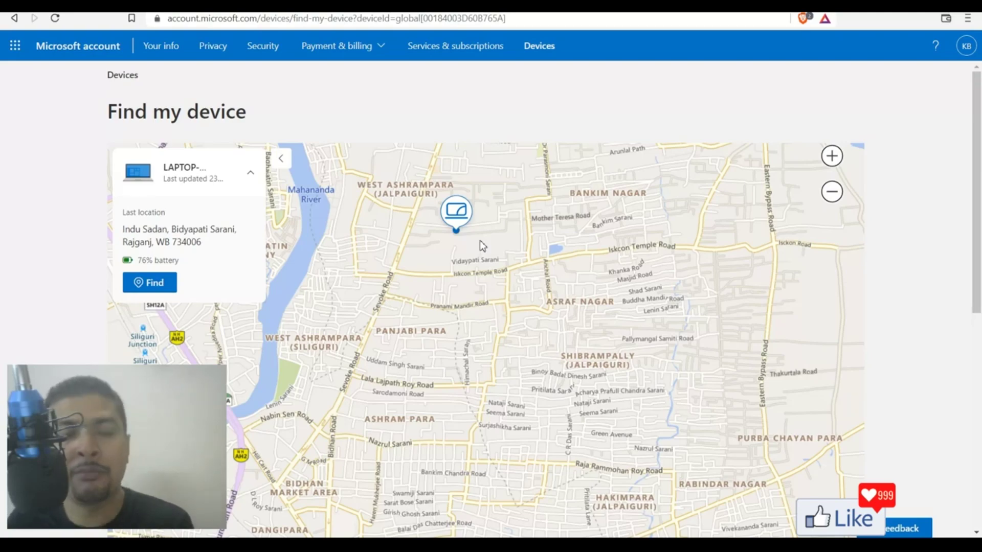
scroll(480, 240, up, 5)
scroll(478, 244, up, 3)
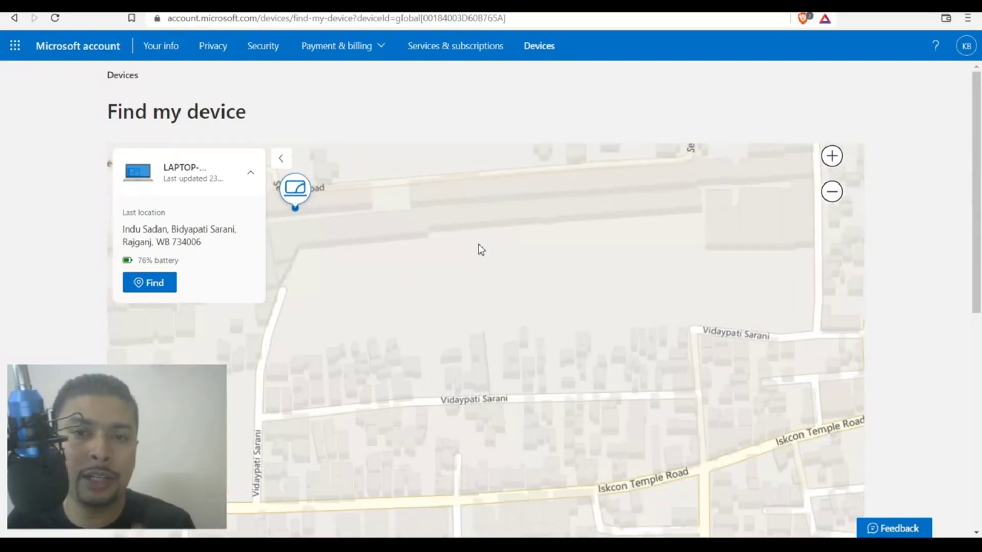
Drag the map to recentre the laptop's location pin near Vidyapati Sarani
drag(406, 312, 516, 293)
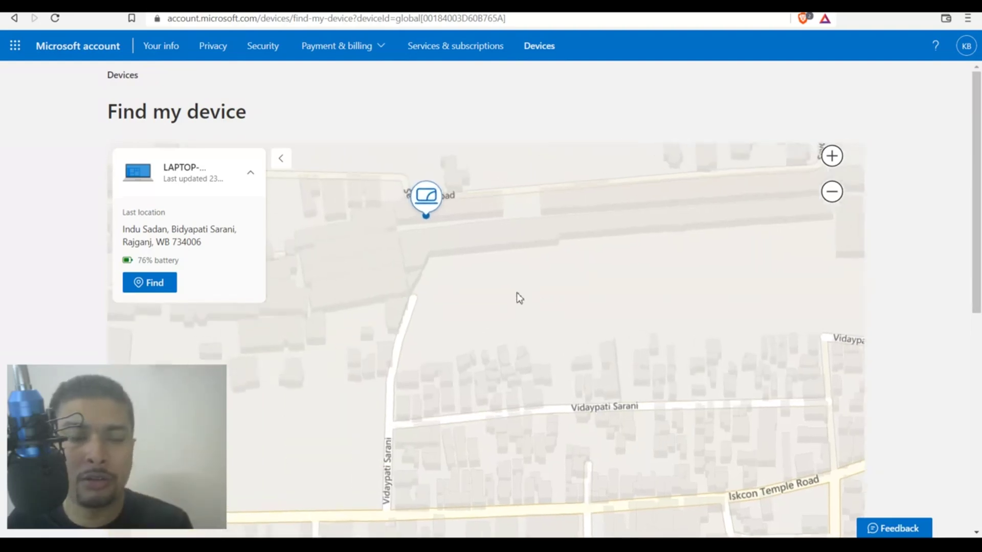